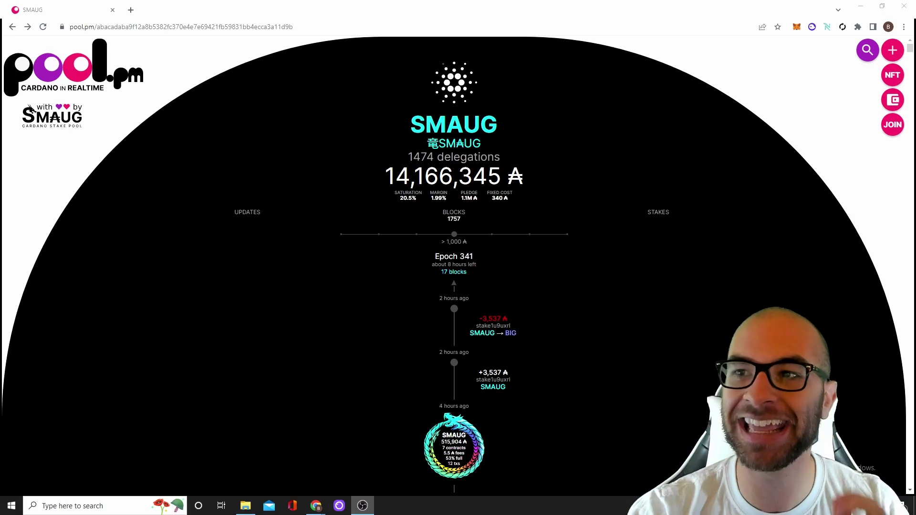
Step: Search pool.pm's stake pools for 'big' to list only BIG and BROI
click(870, 58)
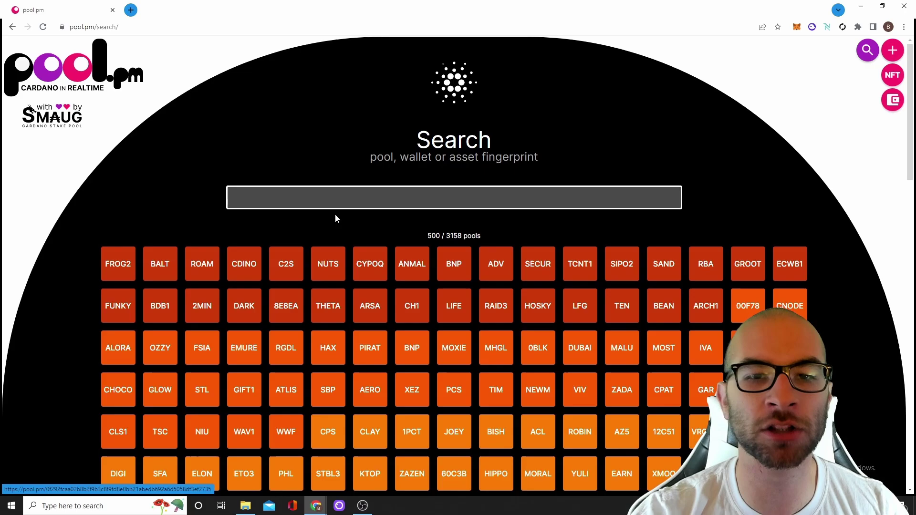
click(326, 203)
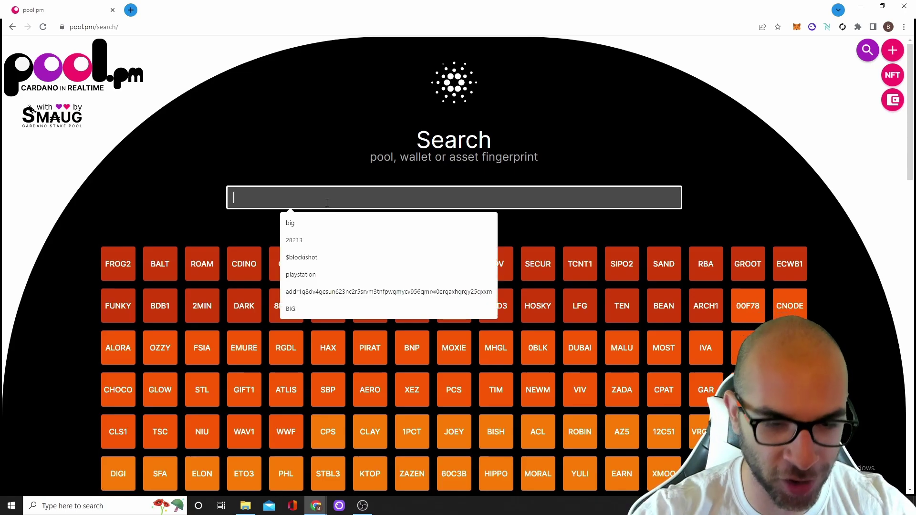
text(big)
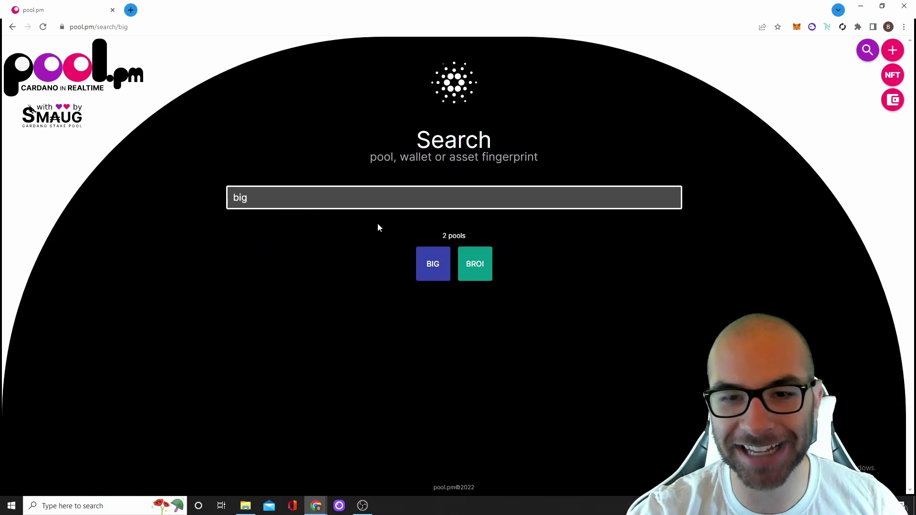
Step: Join the Block Investment Group (BIG) pool using the Nami wallet
click(428, 270)
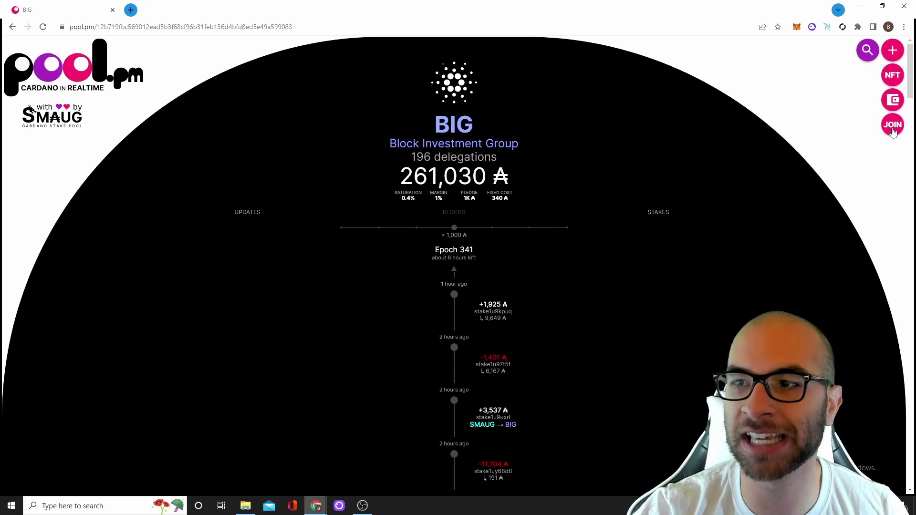
click(892, 125)
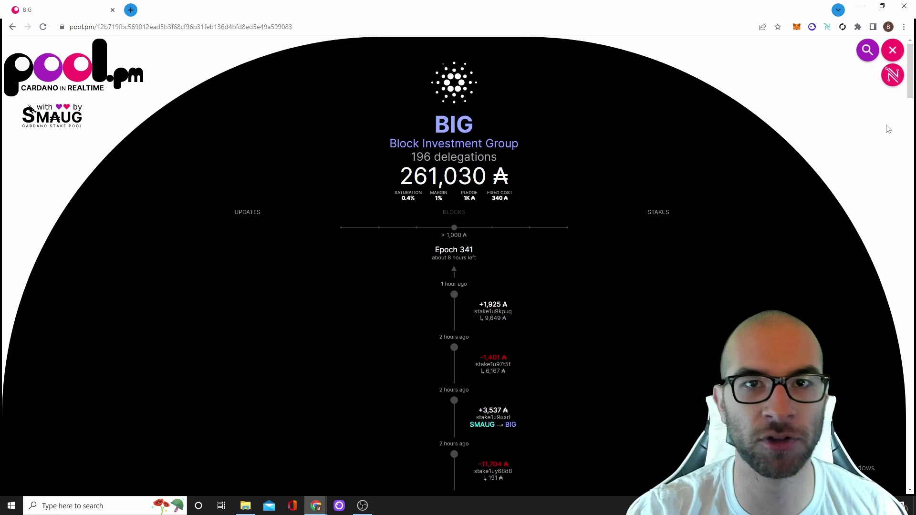
click(892, 80)
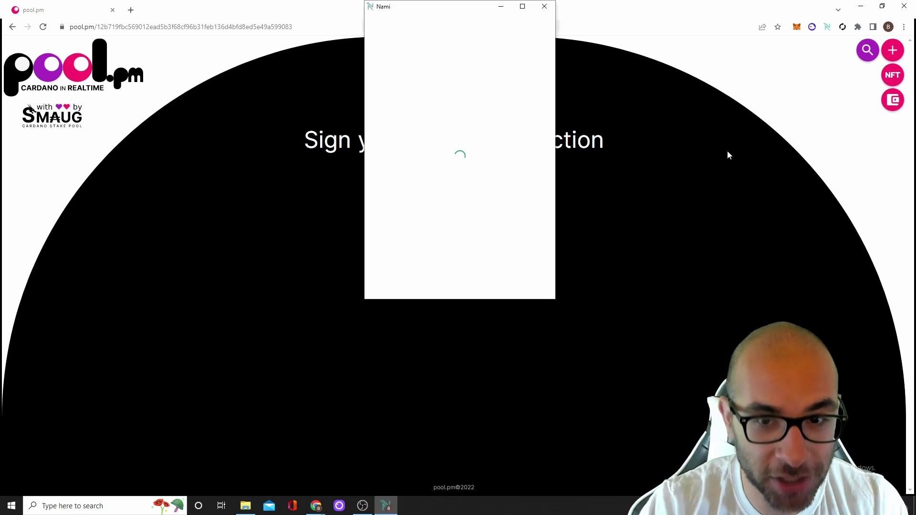
Step: Sign the BIG delegation in Nami and submit it with the wallet password
click(512, 275)
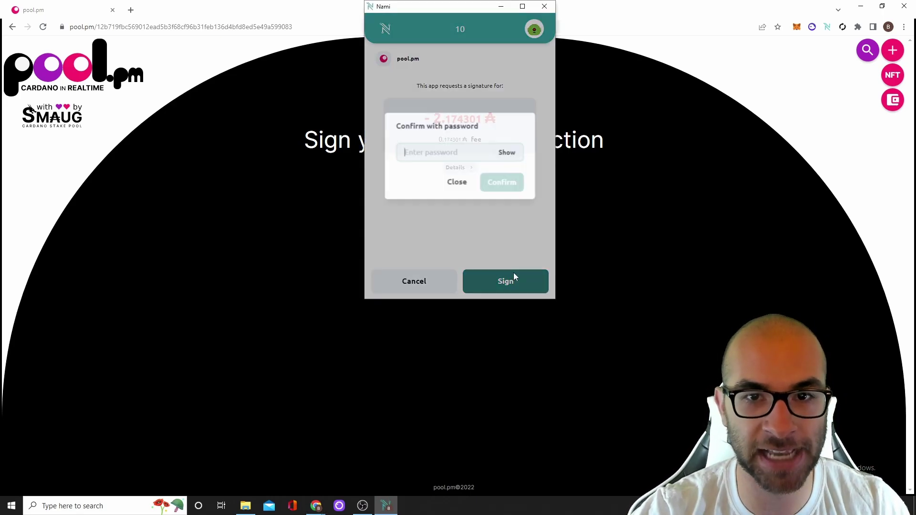
text(•••••)
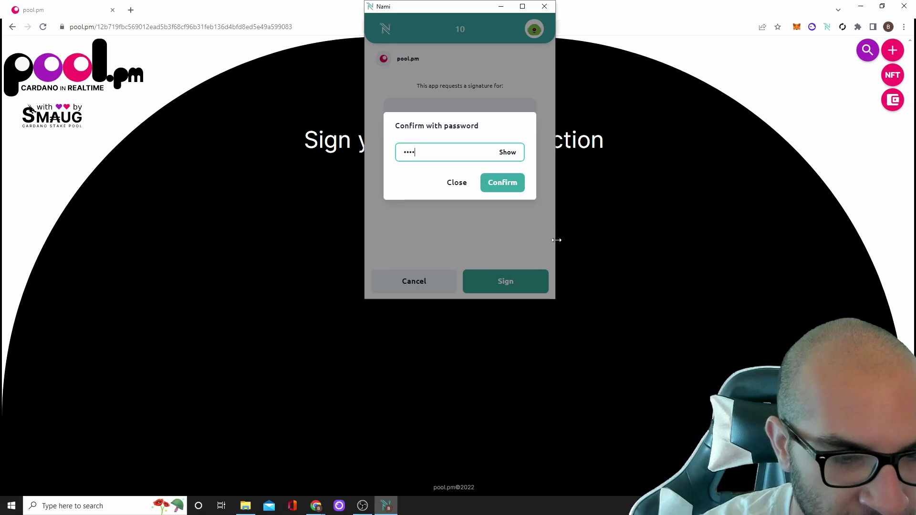
text(•••••••••••)
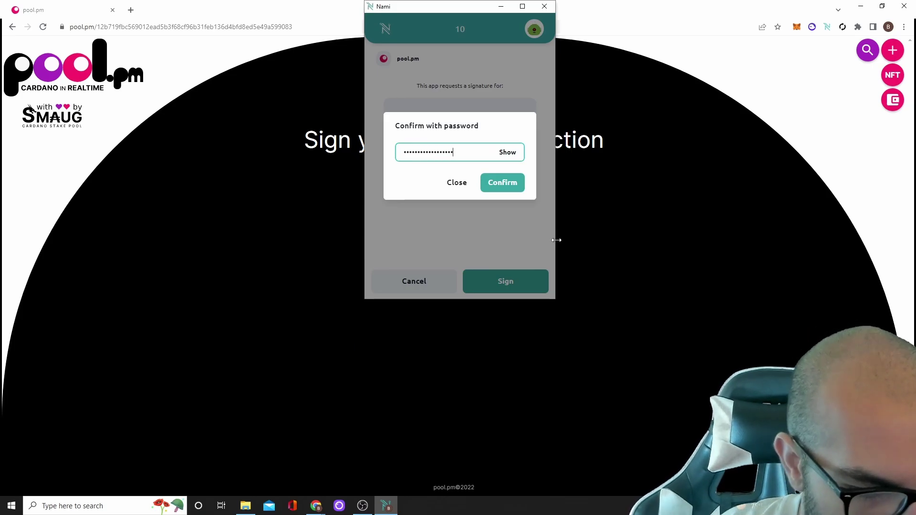
text(•••••)
key(Return)
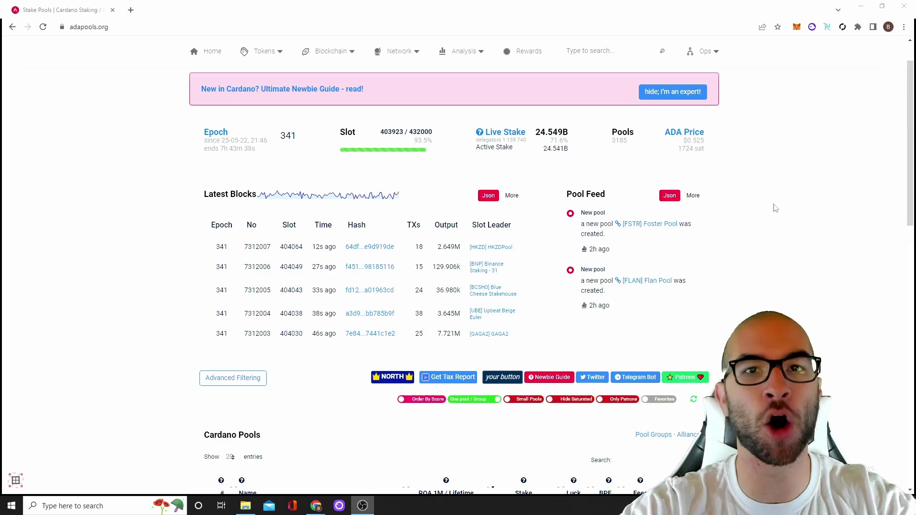
Step: Scroll the adapools.org homepage down to the Cardano Pools table
scroll(756, 193, down, 5)
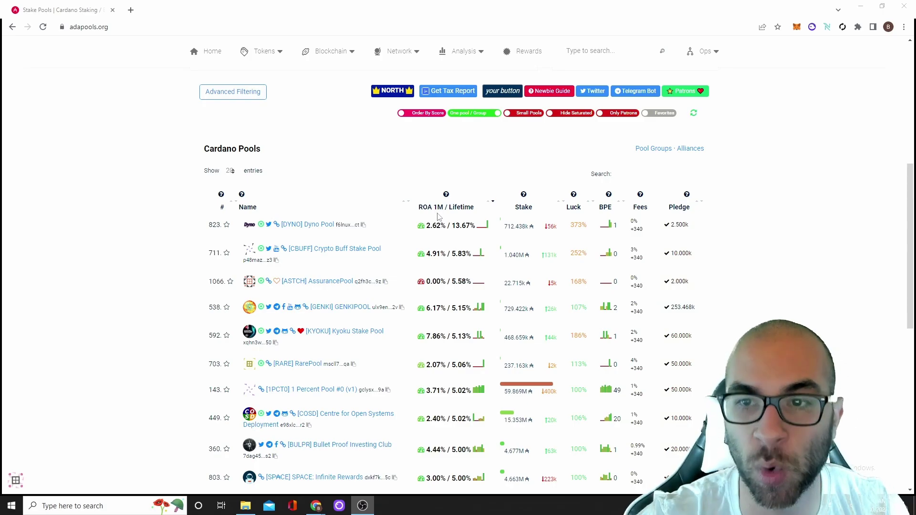
scroll(795, 228, down, 3)
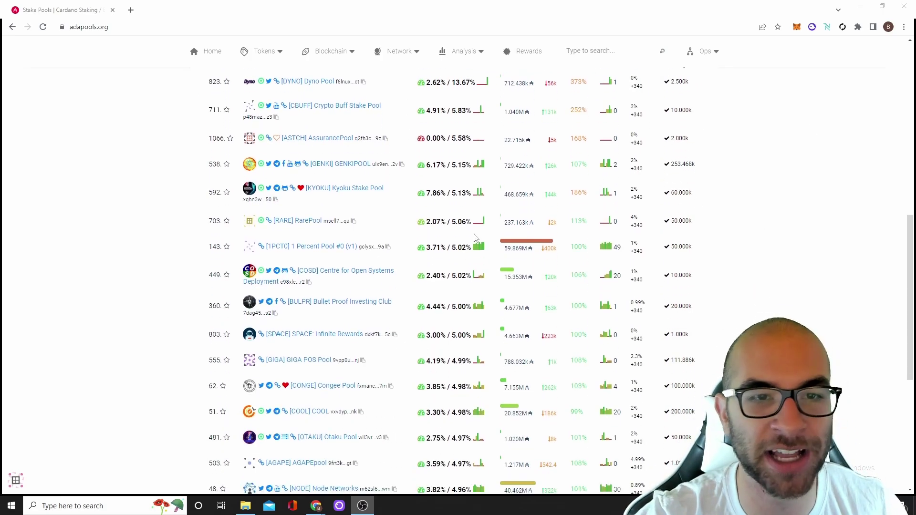
drag(633, 187, 634, 224)
scroll(795, 274, up, 2)
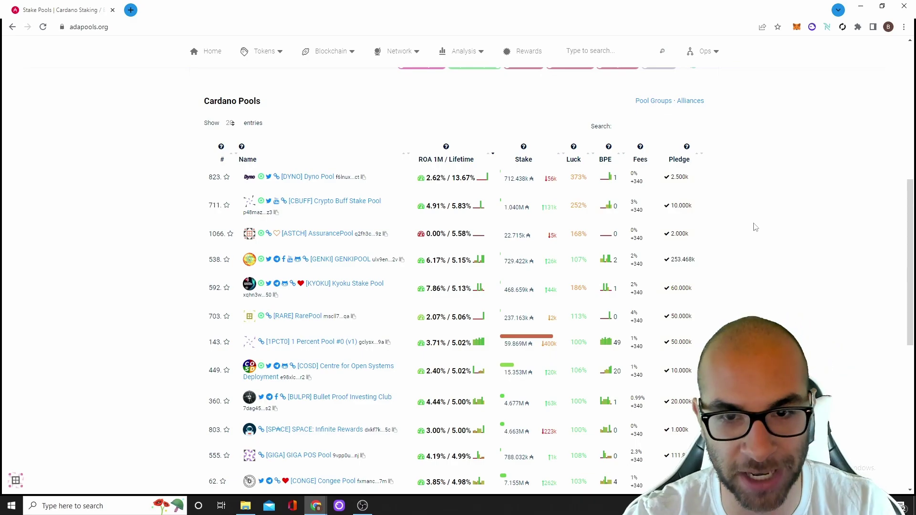
scroll(746, 227, down, 1)
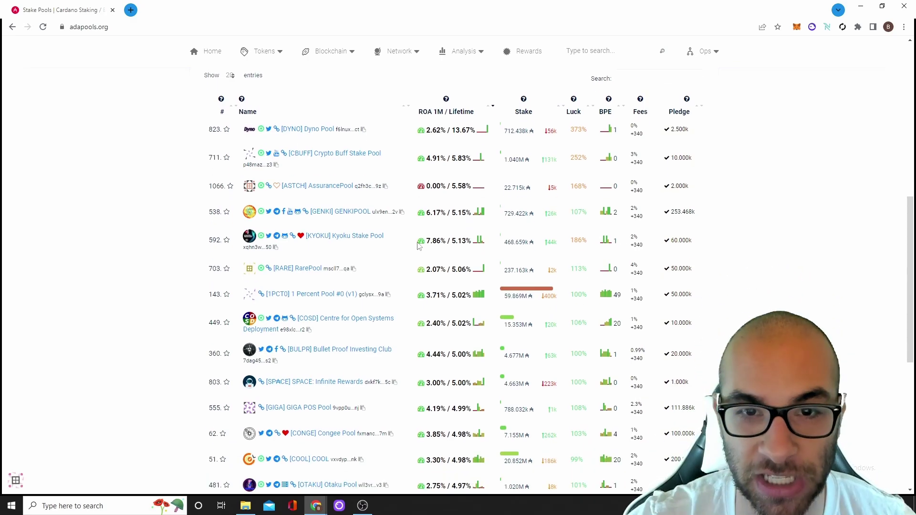
scroll(453, 239, down, 2)
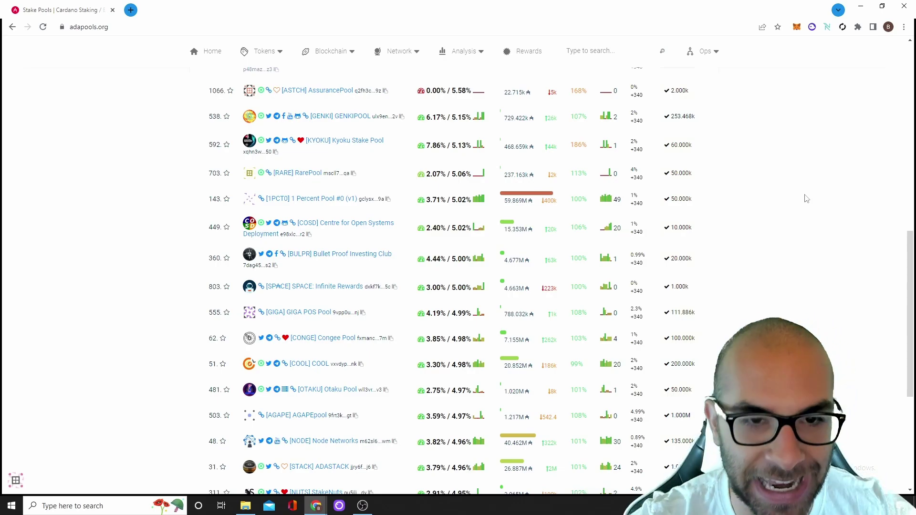
scroll(782, 177, down, 2)
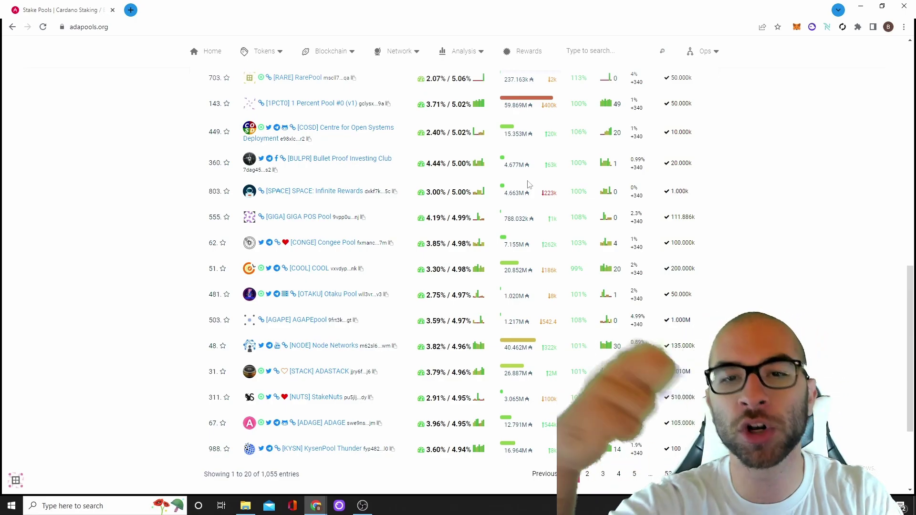
scroll(579, 255, up, 2)
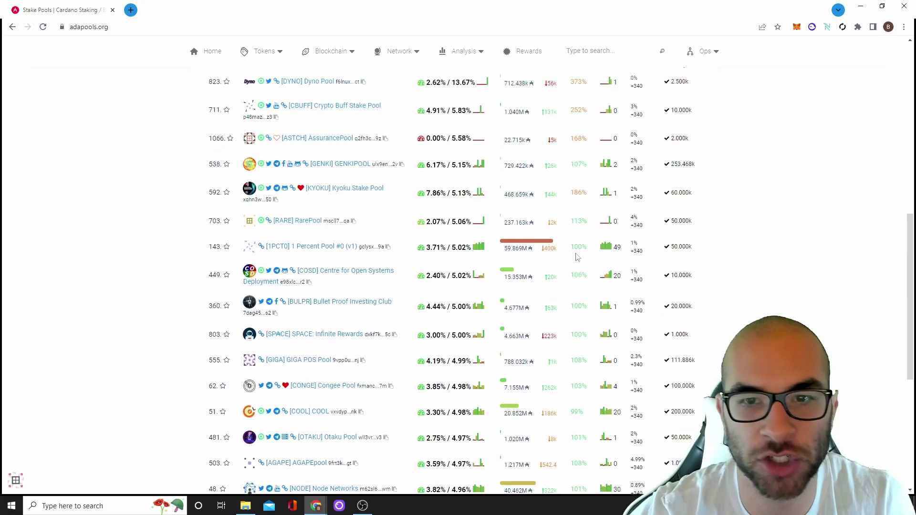
scroll(578, 255, up, 2)
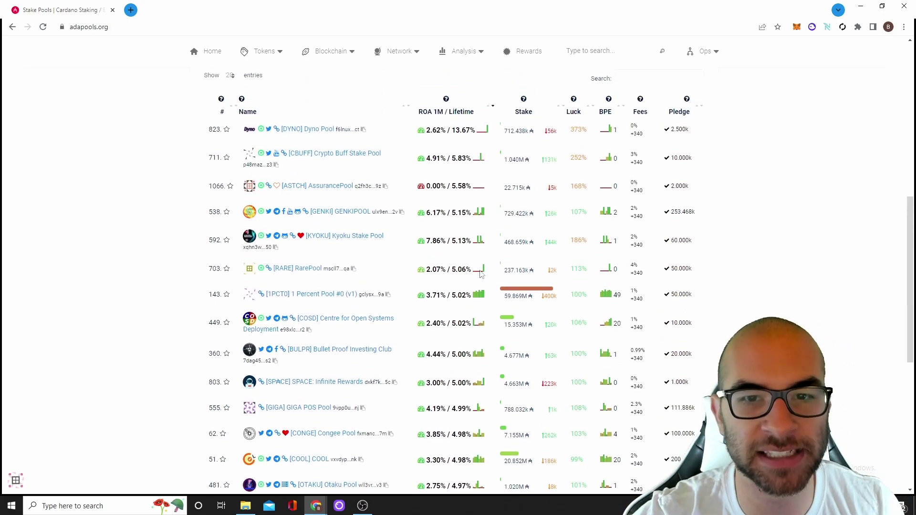
scroll(479, 253, up, 1)
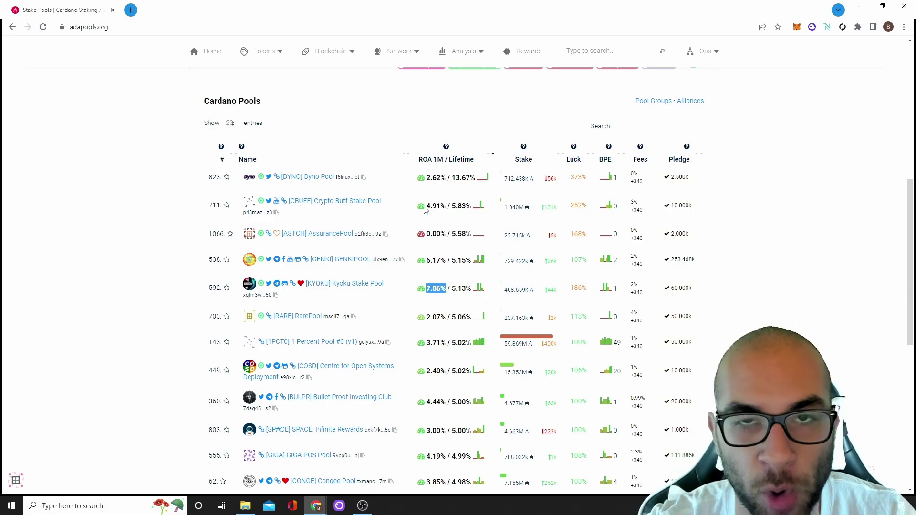
scroll(581, 248, down, 4)
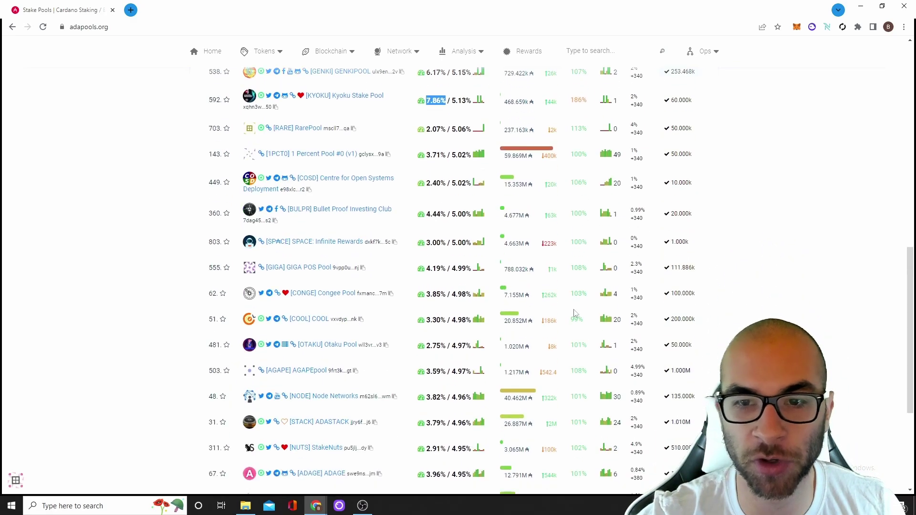
scroll(483, 352, down, 3)
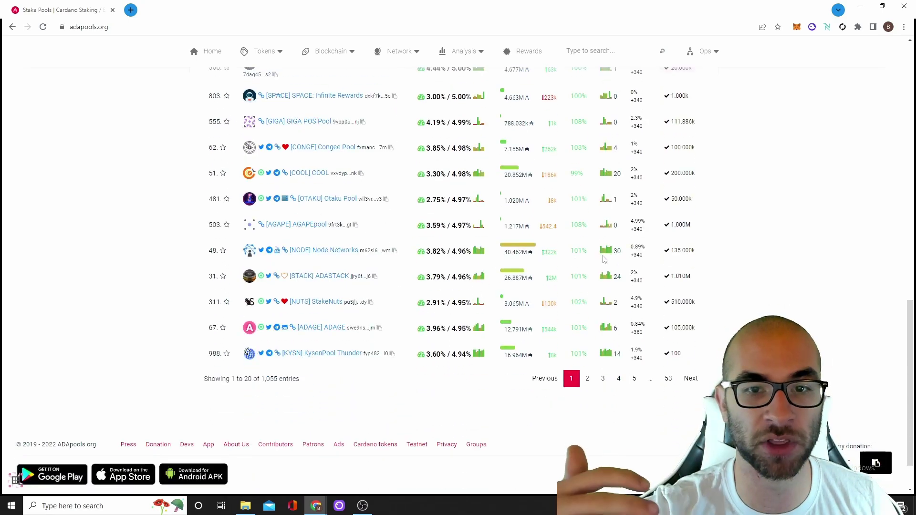
scroll(581, 270, up, 3)
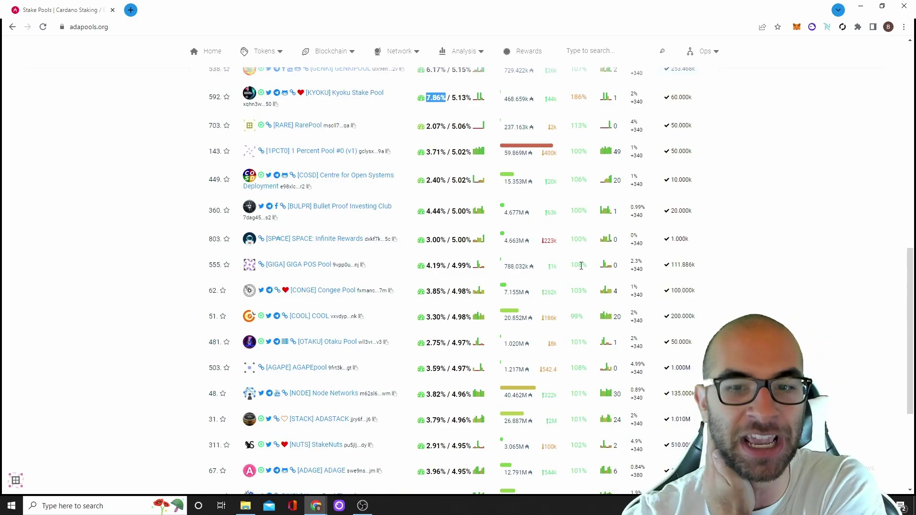
scroll(552, 276, down, 2)
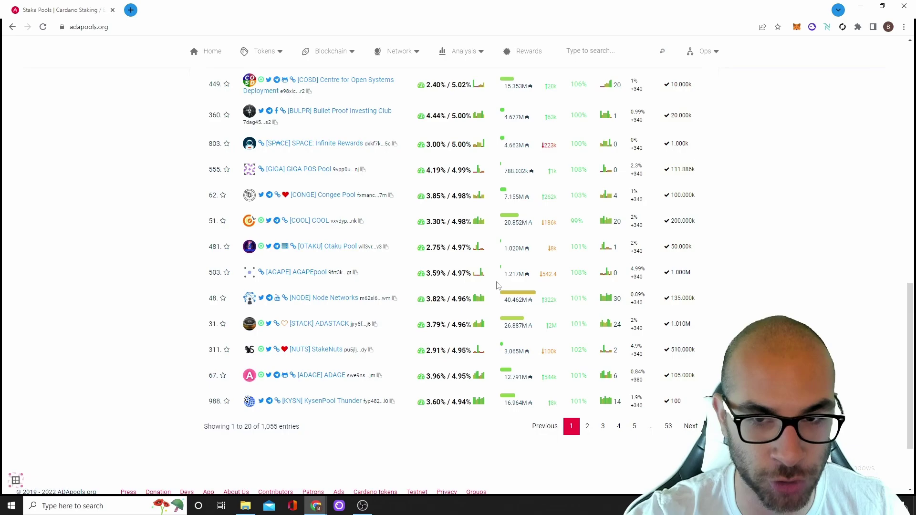
scroll(755, 252, up, 3)
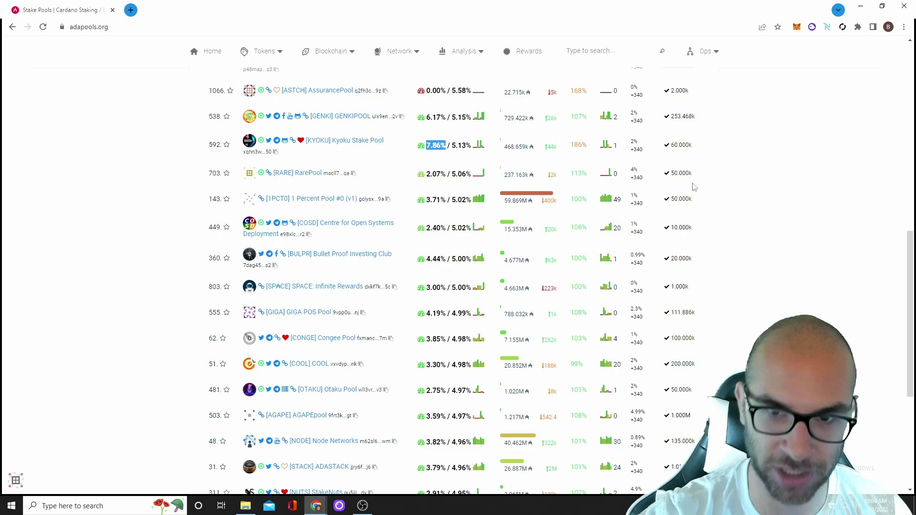
Step: Scroll back up to the epoch 341 stats, Latest Blocks and Pool Feed
scroll(761, 222, up, 1)
scroll(762, 223, up, 3)
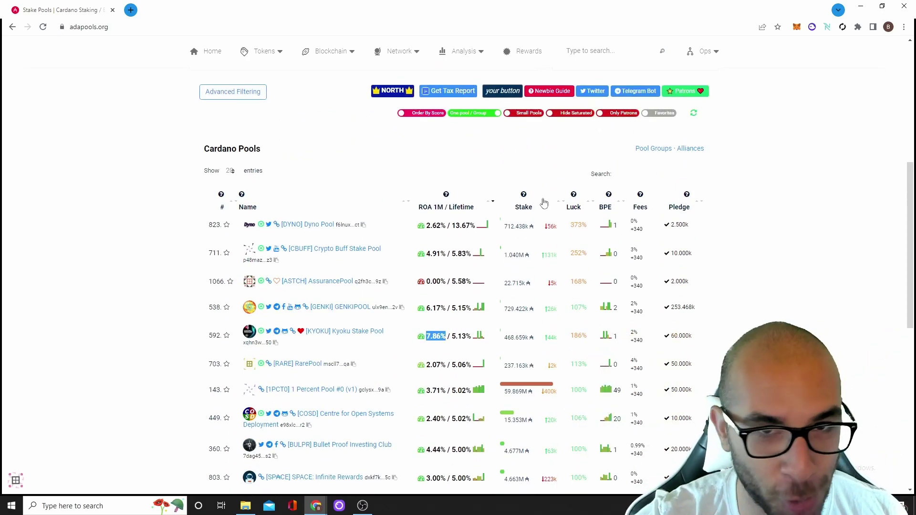
scroll(499, 213, up, 5)
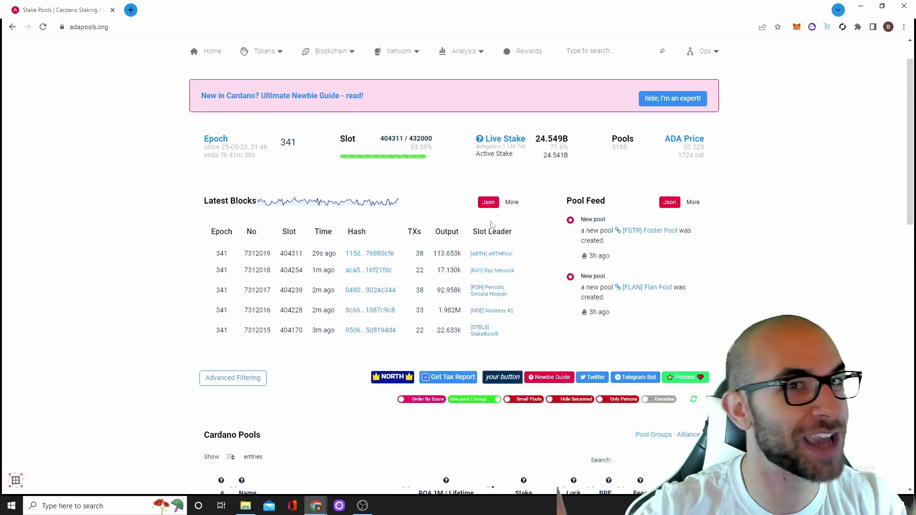